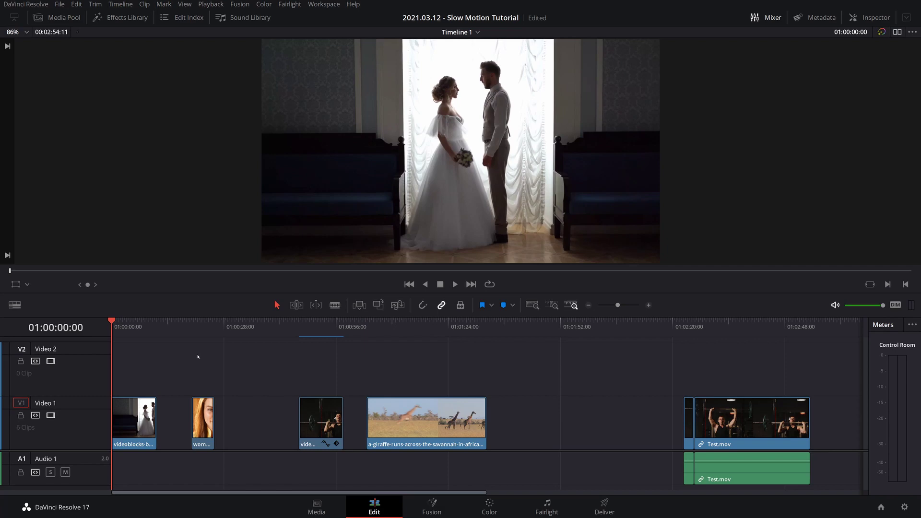
- Play the opening wedding clip from 01:00:00:00 at its original speed
key(space)
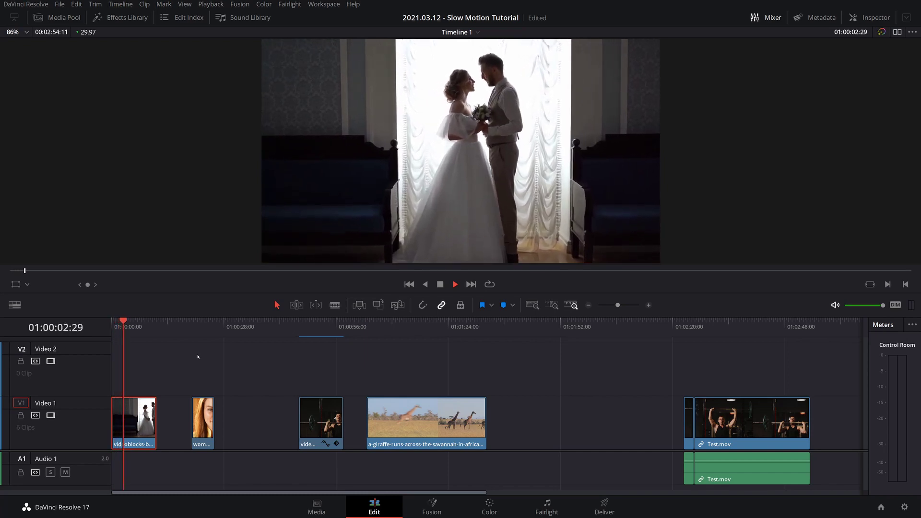
- Change the first wedding clip's speed to 50% and play it from the timeline start
key(space)
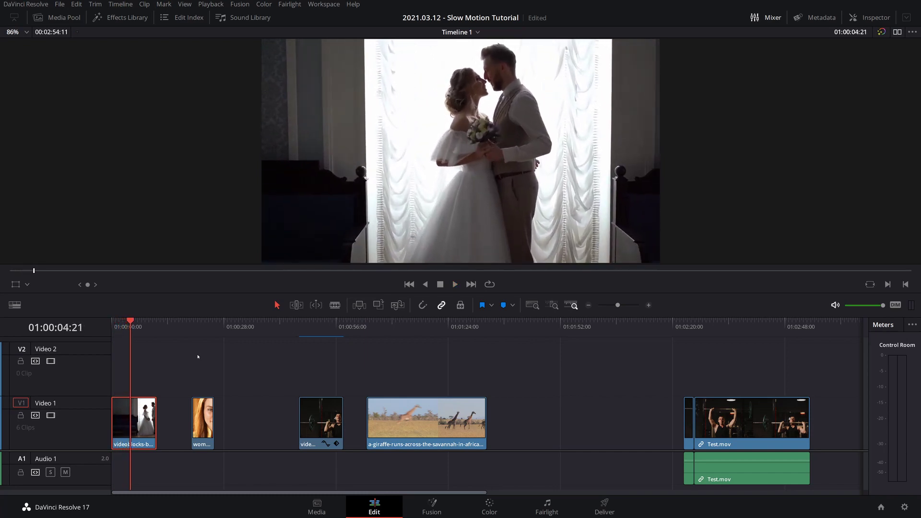
right_click(149, 418)
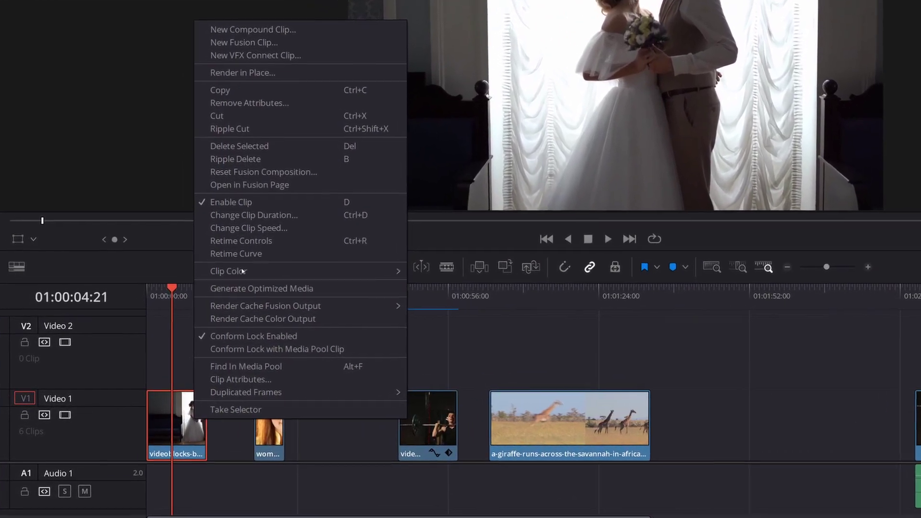
click(251, 228)
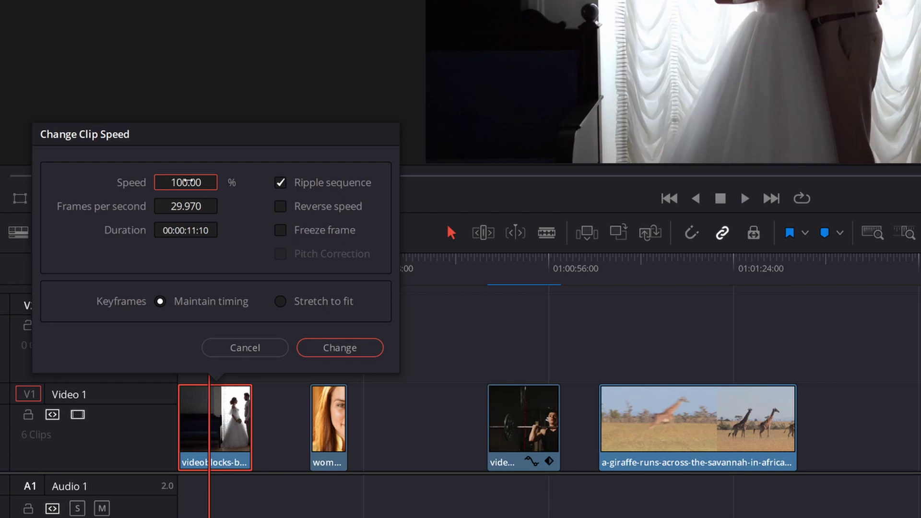
double_click(188, 182)
text(50)
key(Return)
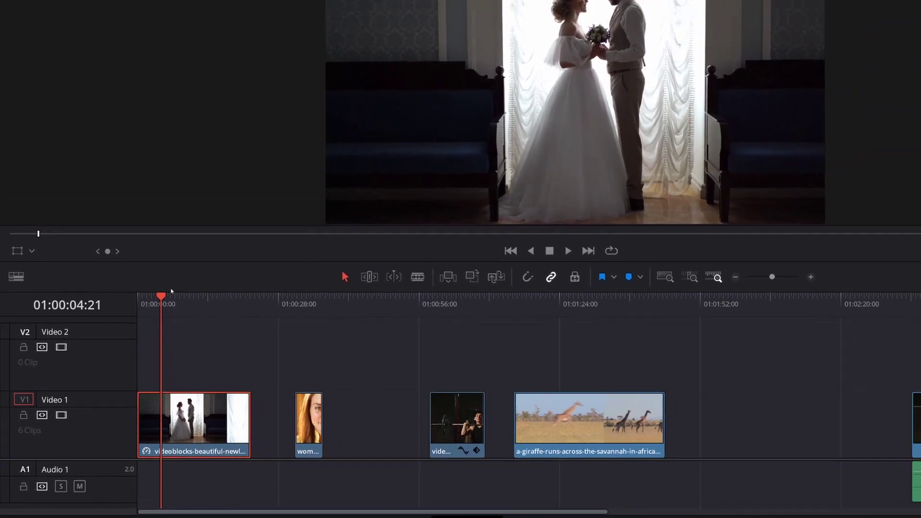
key(Home)
key(space)
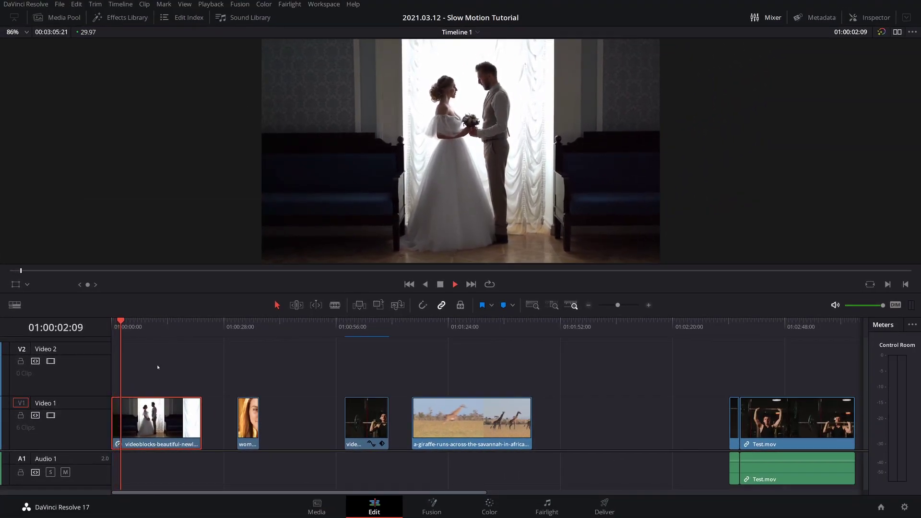
- Set the wedding clip's Retime Process to Optical Flow in the Inspector and play it back
key(space)
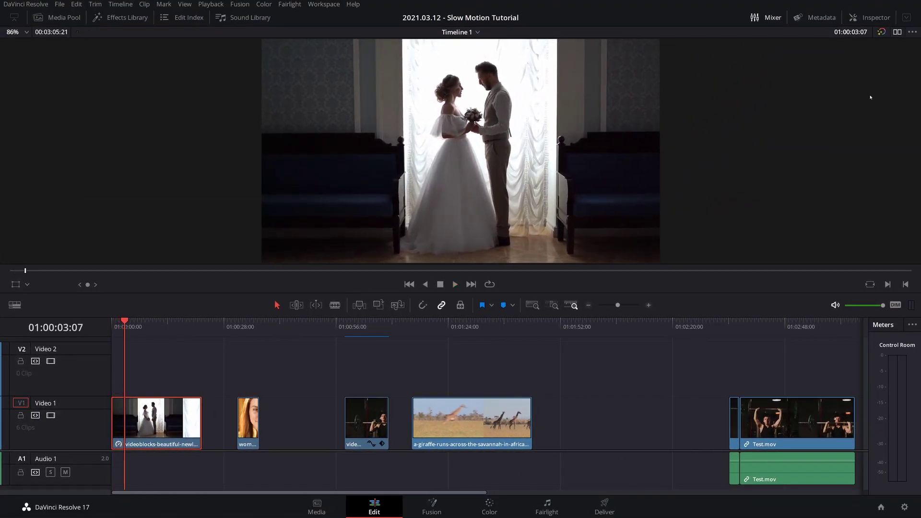
click(874, 17)
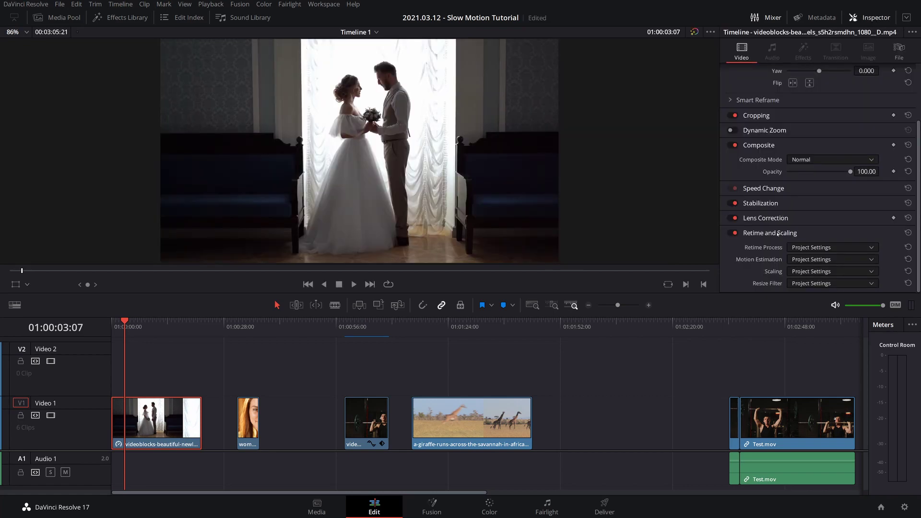
click(840, 248)
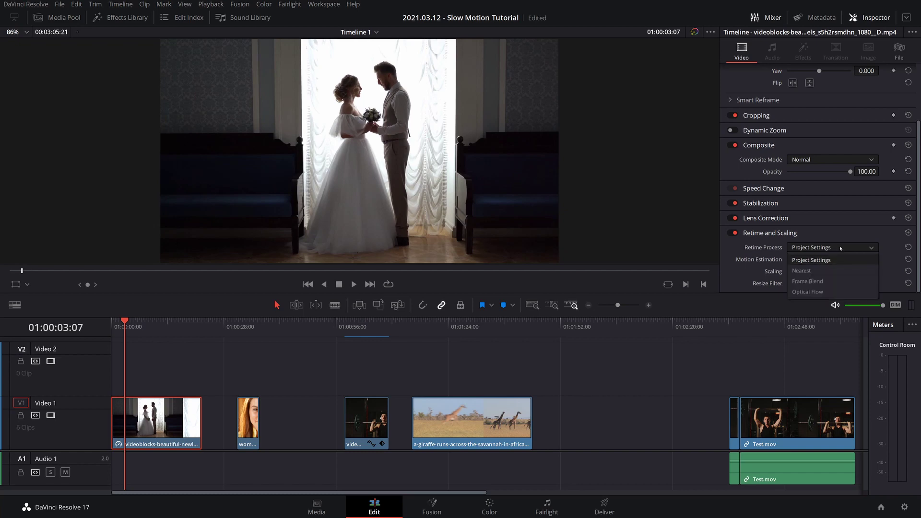
click(815, 291)
key(Home)
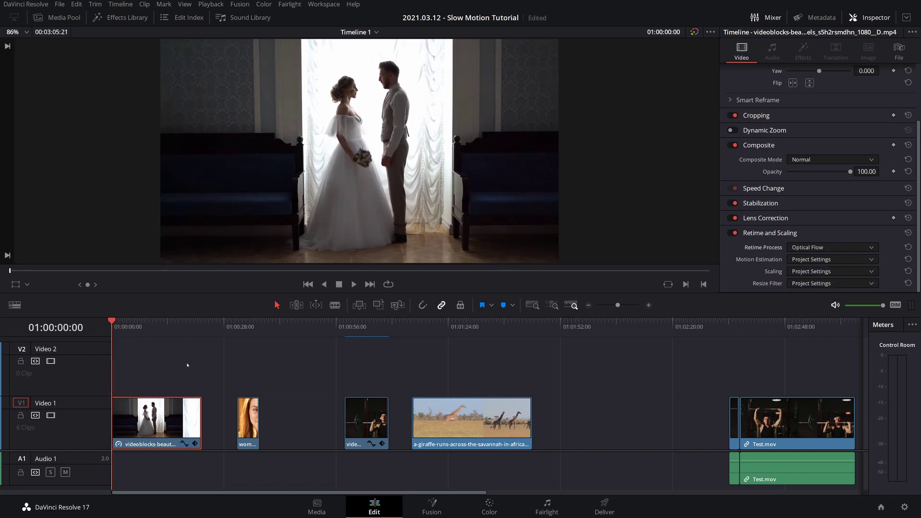
key(space)
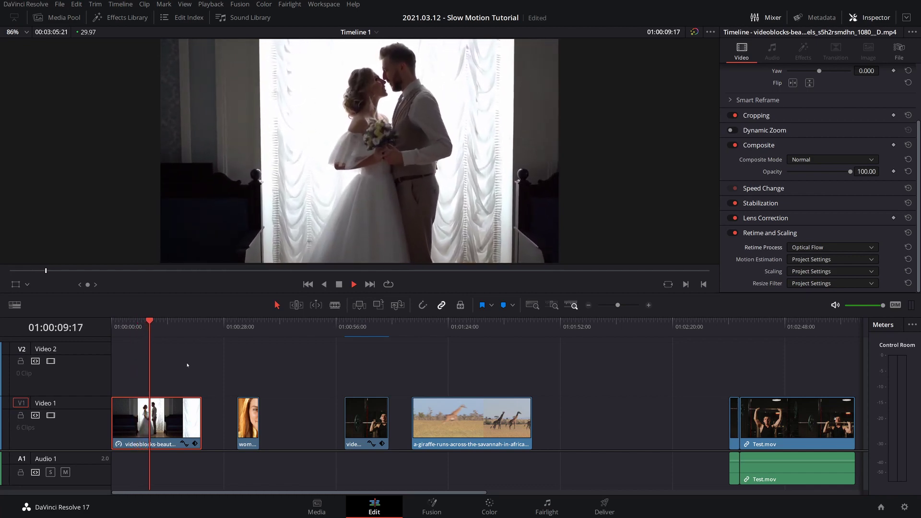
key(space)
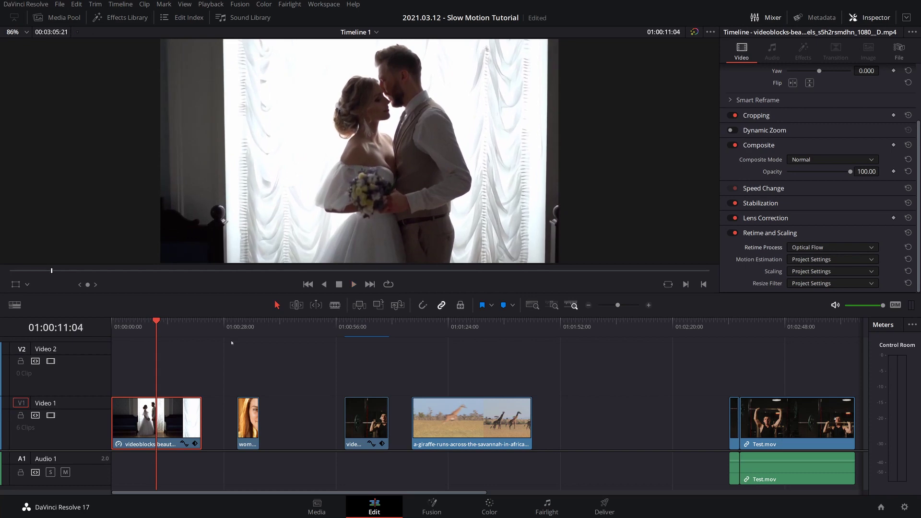
- Preview the smiling-woman clip at normal speed, then return the playhead near its start
drag(235, 331, 238, 331)
key(space)
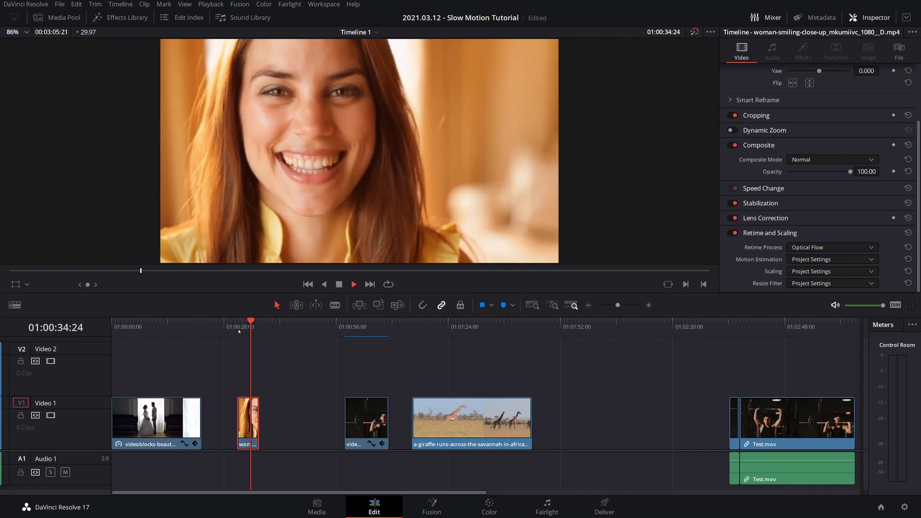
key(space)
click(238, 331)
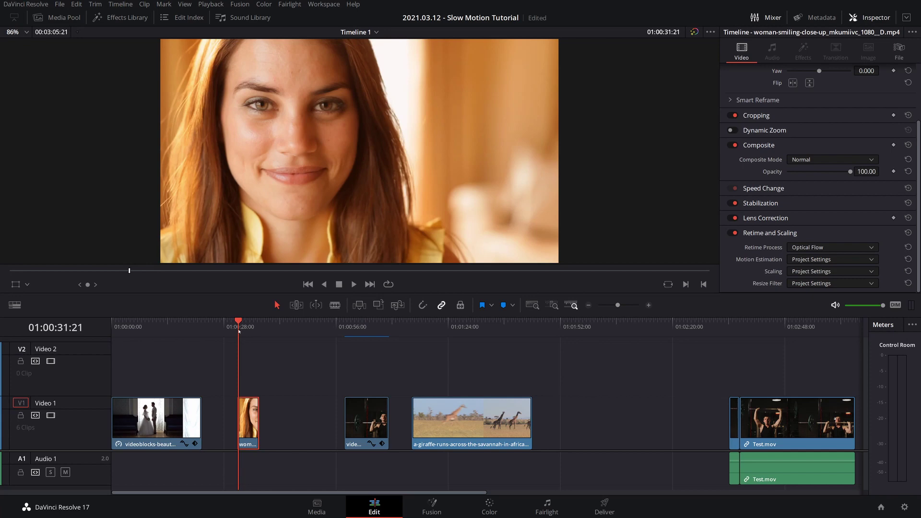
- Change the smiling-woman clip's speed to 25% and play it from its start
right_click(243, 421)
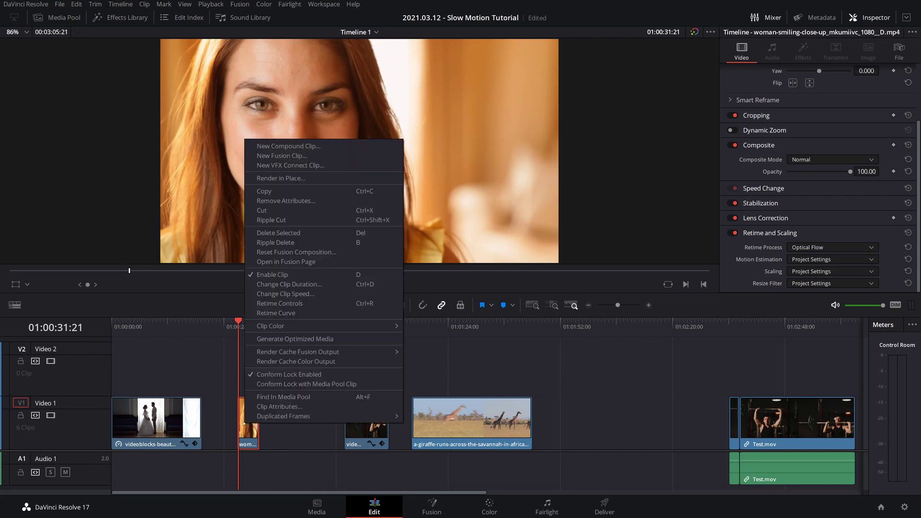
click(302, 294)
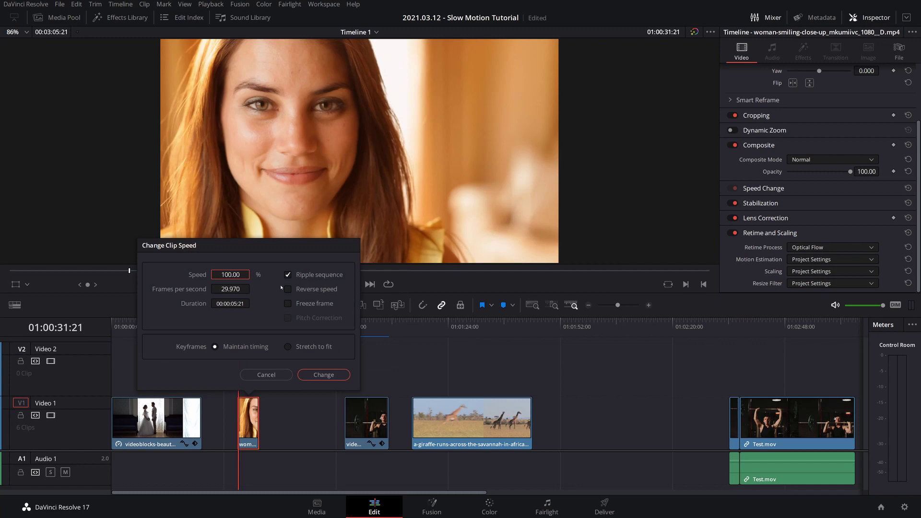
text(80)
click(242, 274)
text(25)
key(Return)
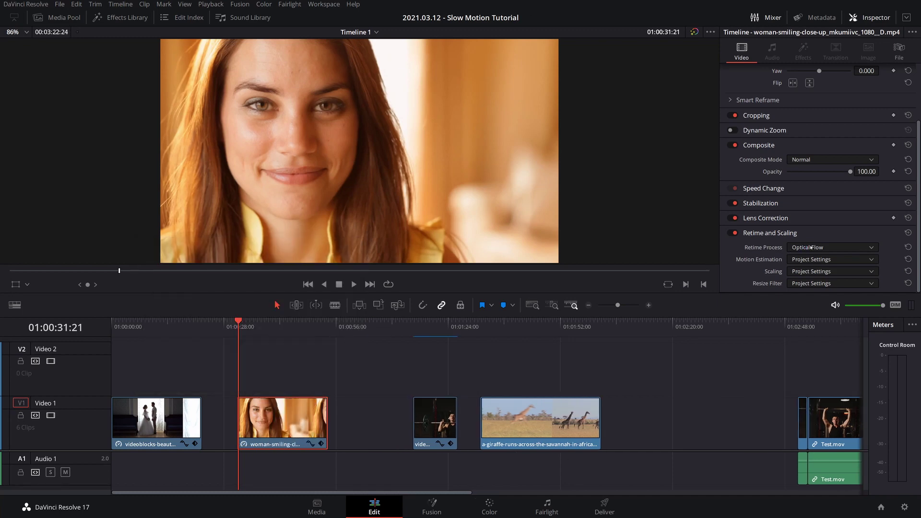
click(239, 327)
key(space)
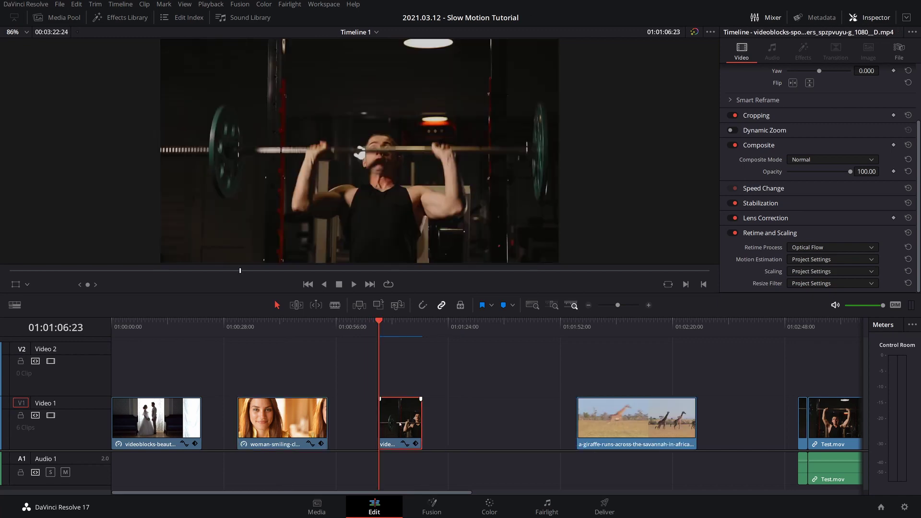
key(space)
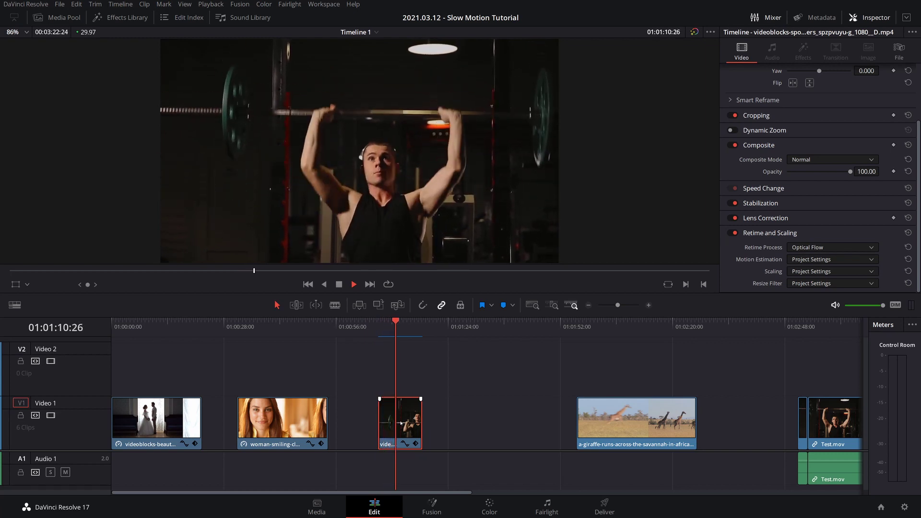
key(space)
right_click(400, 423)
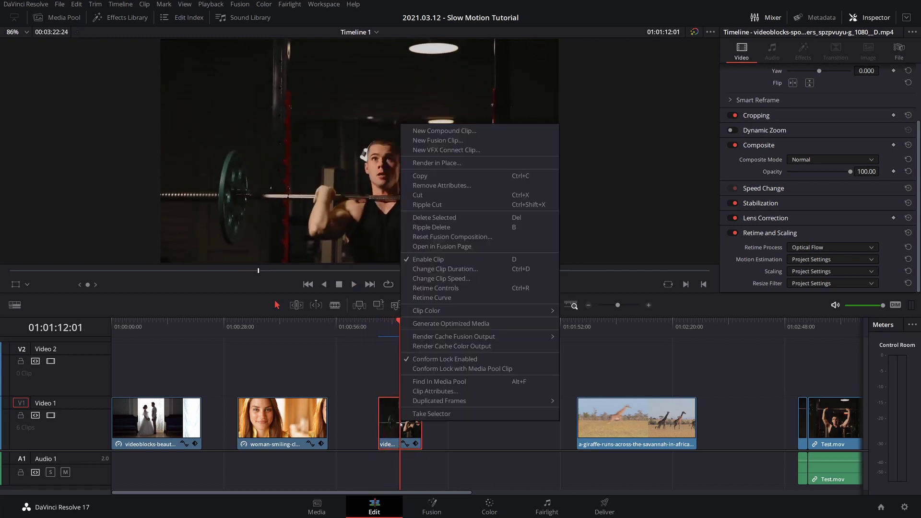
click(456, 279)
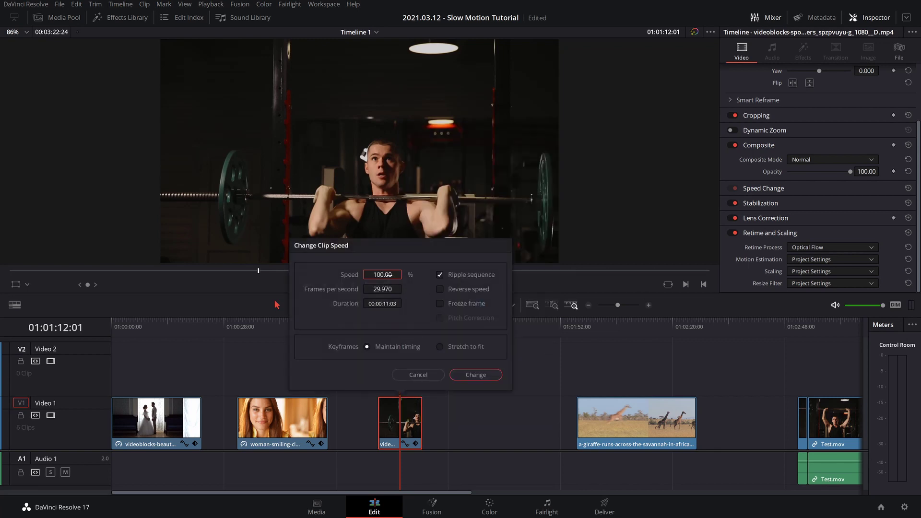
double_click(389, 274)
text(50)
key(Return)
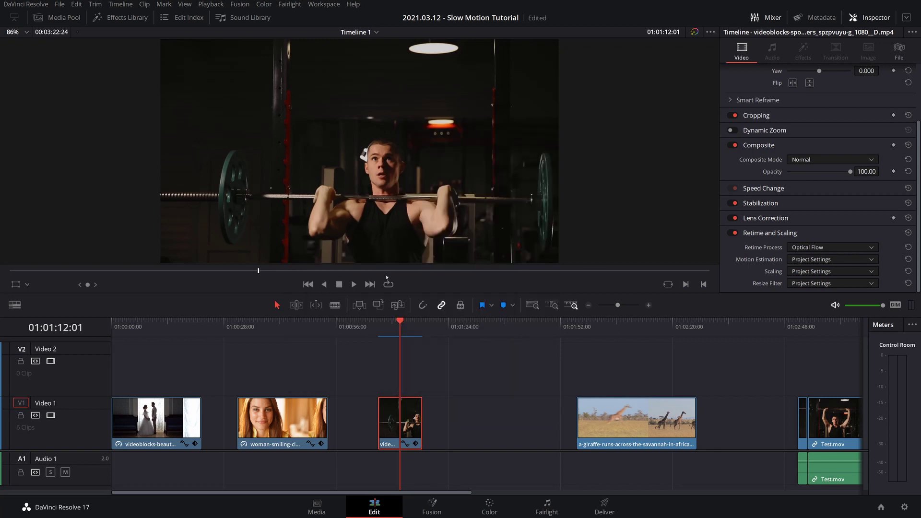
drag(398, 326, 381, 324)
key(space)
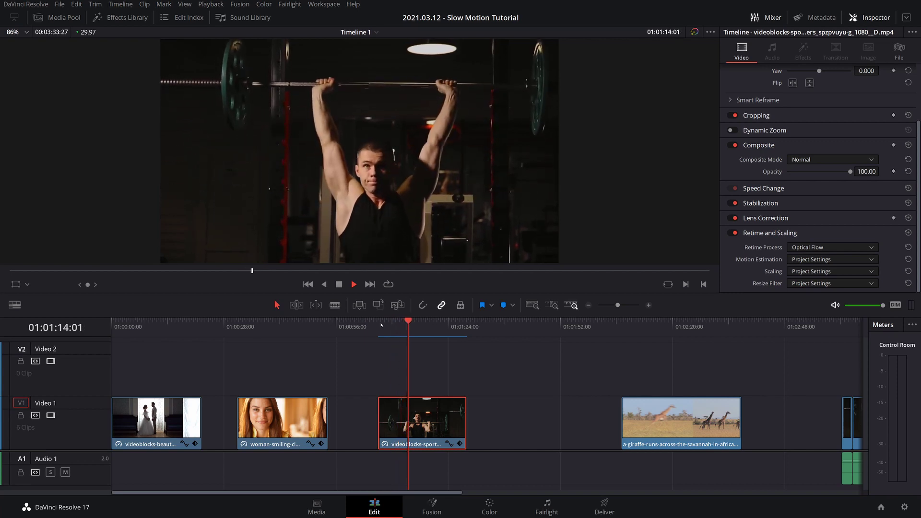
key(space)
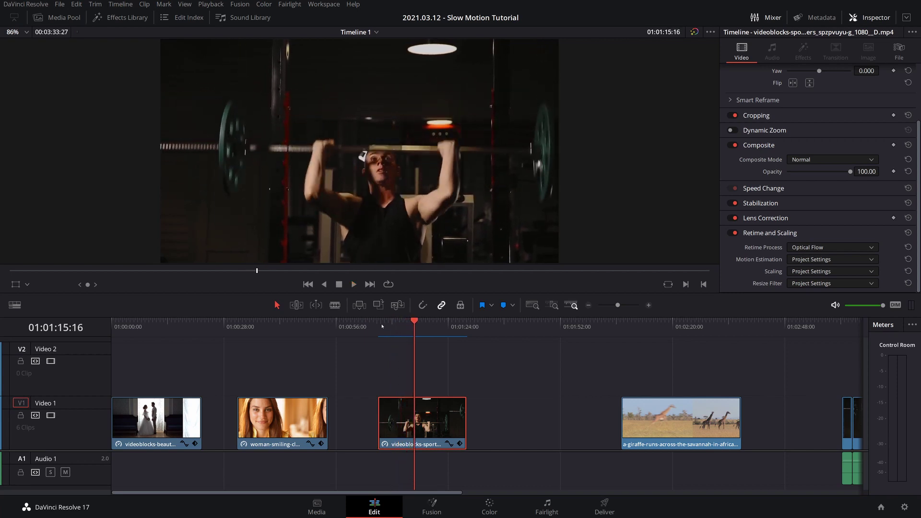
key(ctrl+z)
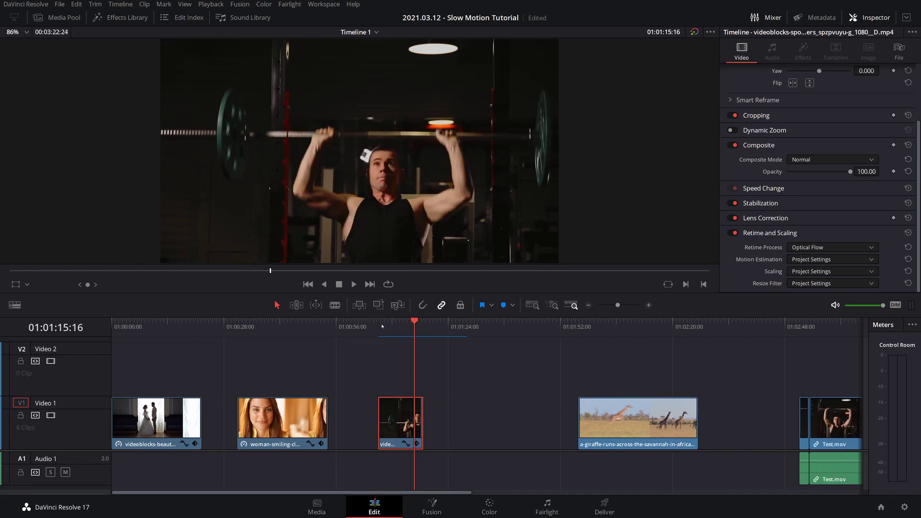
- Show retime controls on the gym clip, add a speed point near its start, and save
right_click(399, 419)
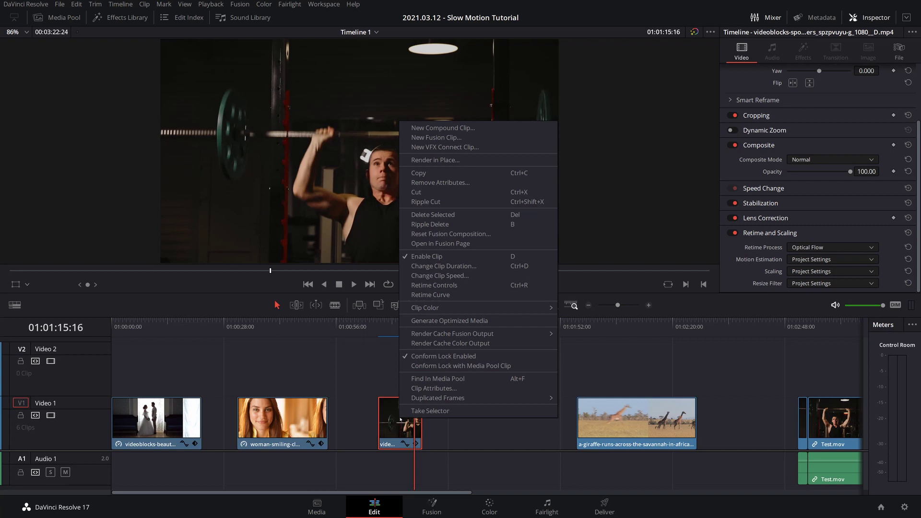
click(447, 287)
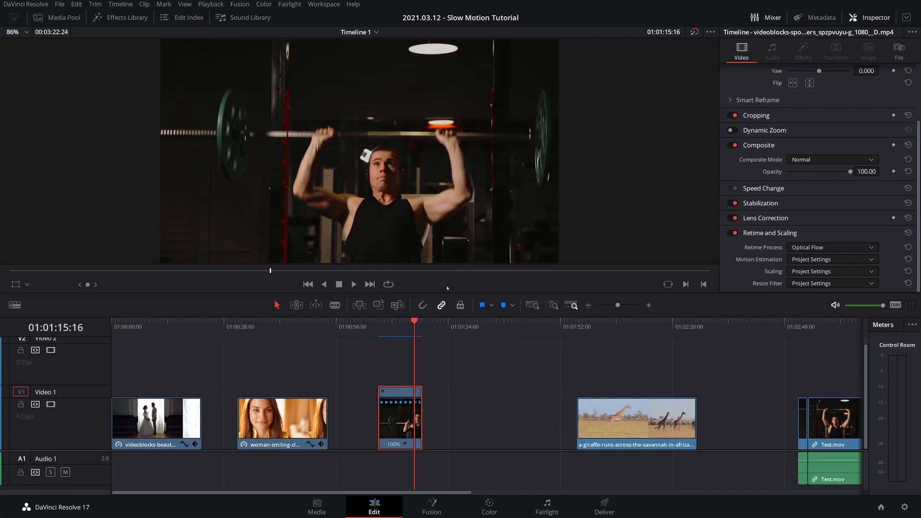
scroll(444, 457, up, 8)
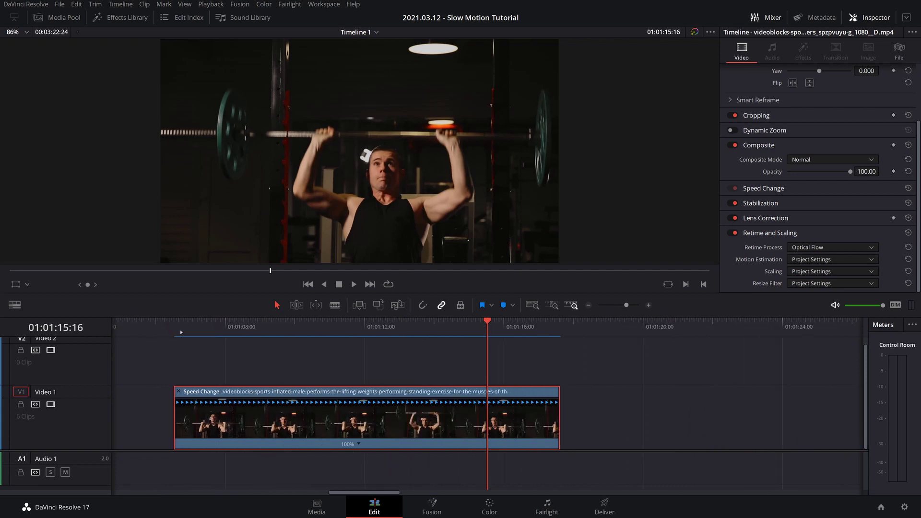
drag(181, 332, 186, 332)
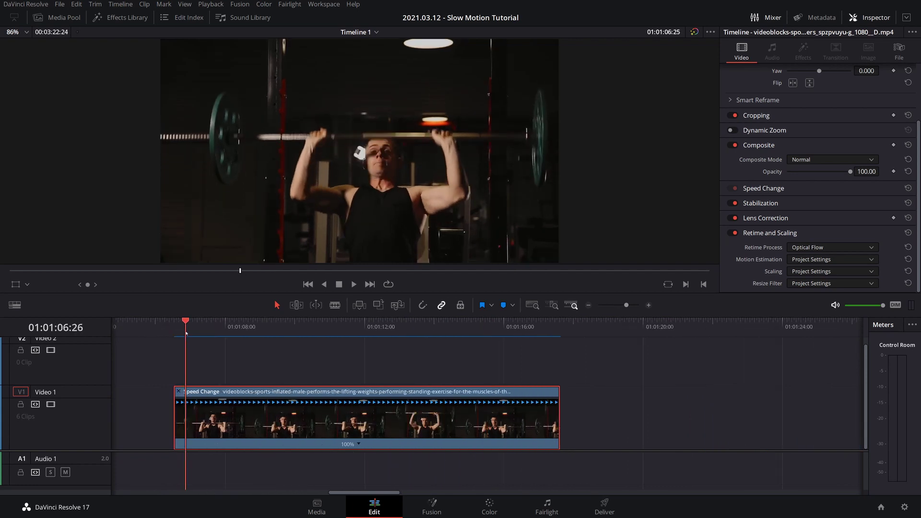
click(357, 441)
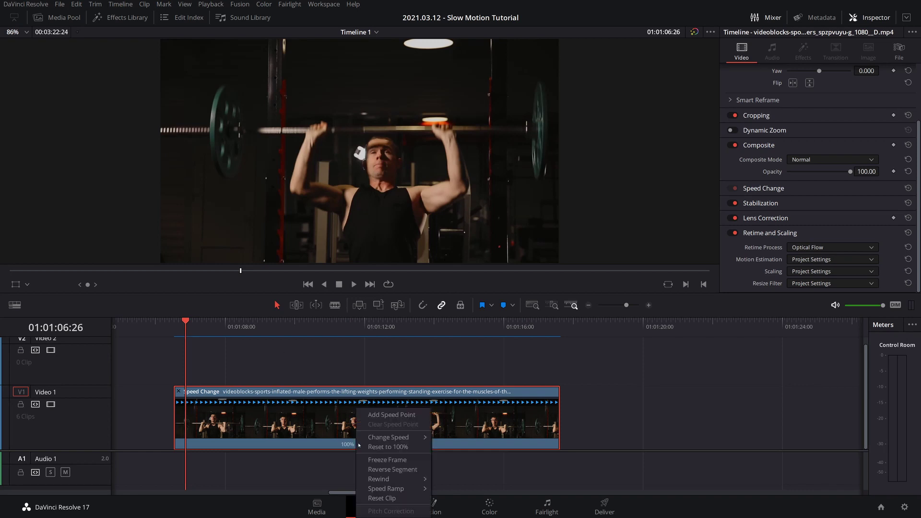
click(392, 415)
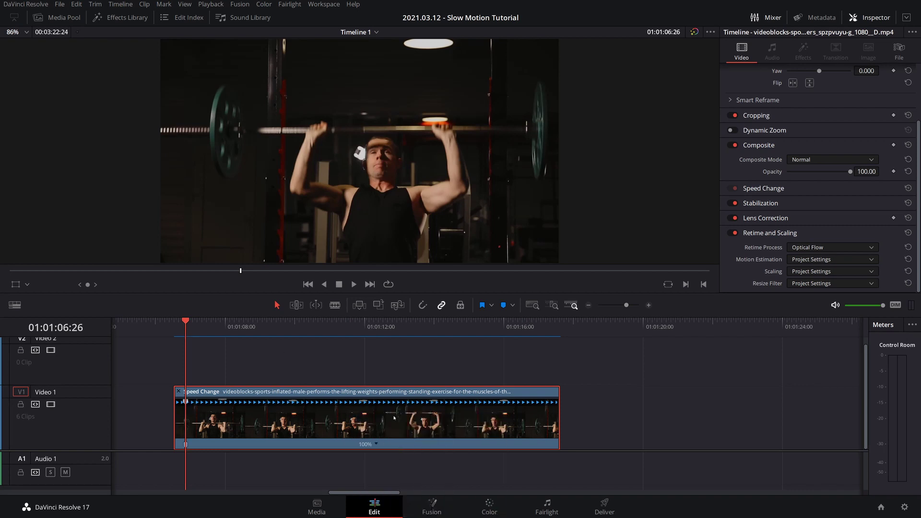
key(ctrl+s)
- Set the gym clip segment after the speed point to 50% and play it back
click(377, 444)
mouse_move(417, 436)
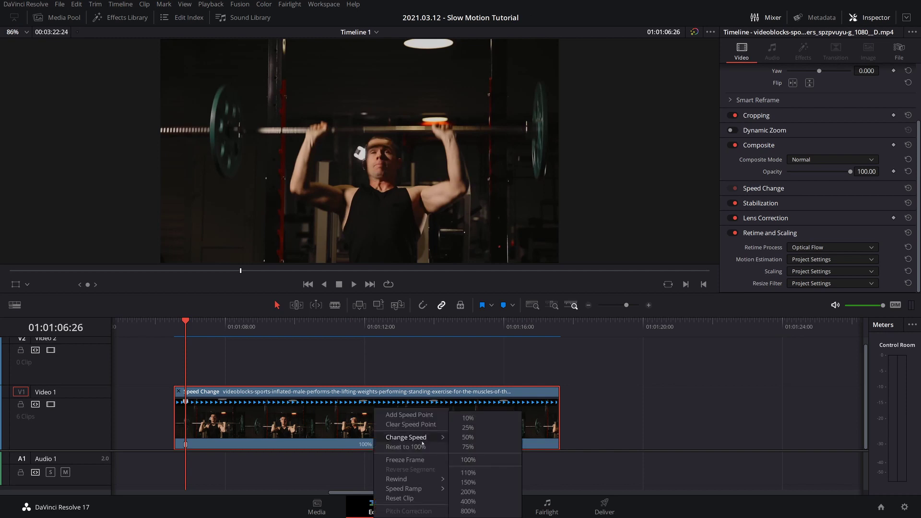
click(467, 437)
drag(186, 322, 175, 331)
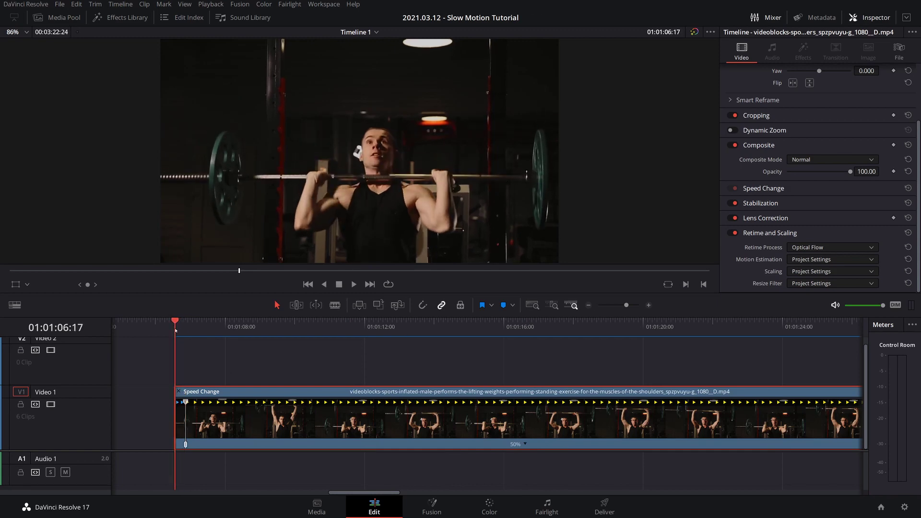
key(space)
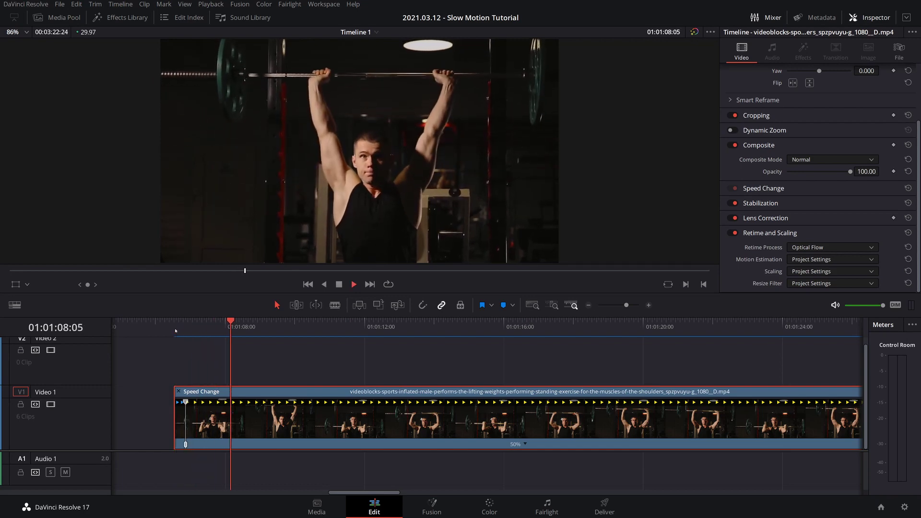
key(space)
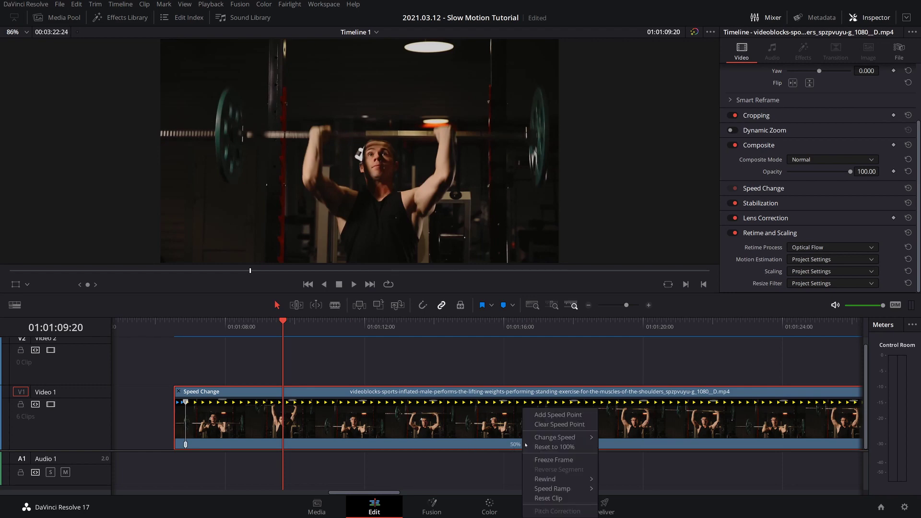
- Add a second speed point, set the gym clip's last segment back to 100%, and replay
click(557, 415)
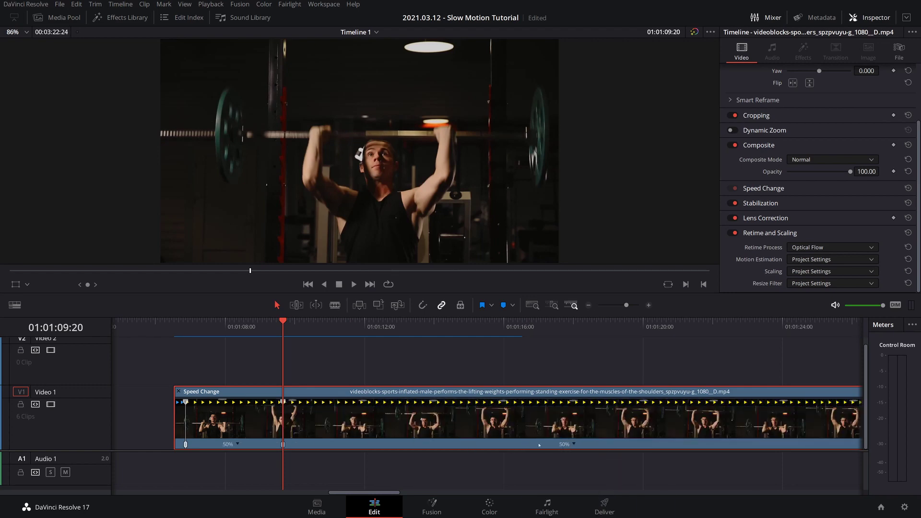
key(space)
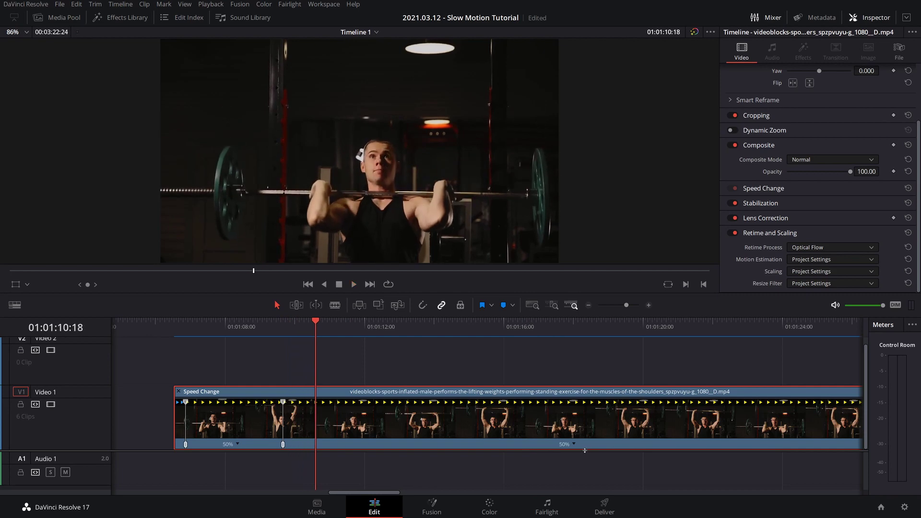
click(575, 445)
mouse_move(607, 438)
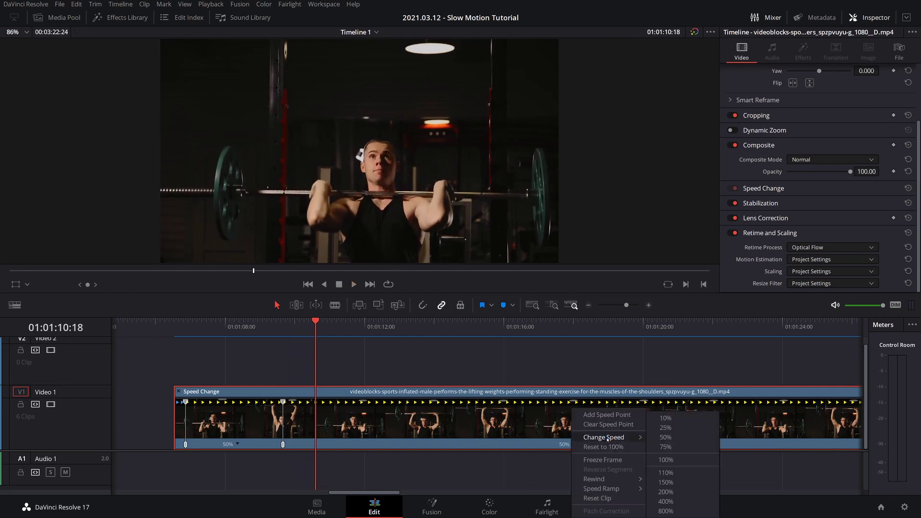
click(677, 459)
drag(314, 322, 175, 334)
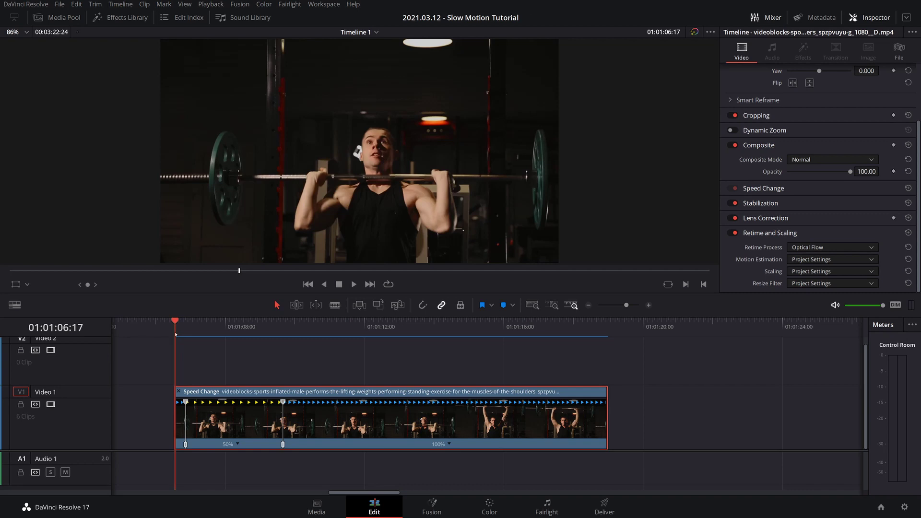
key(space)
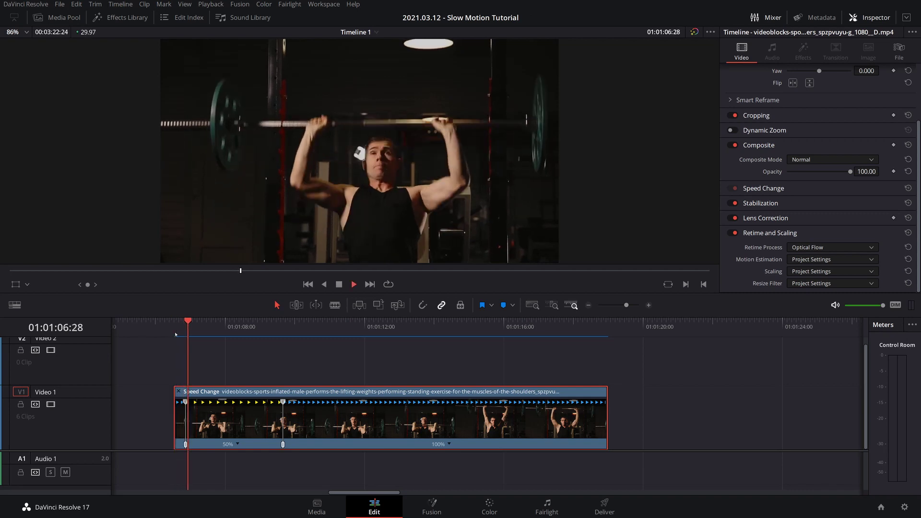